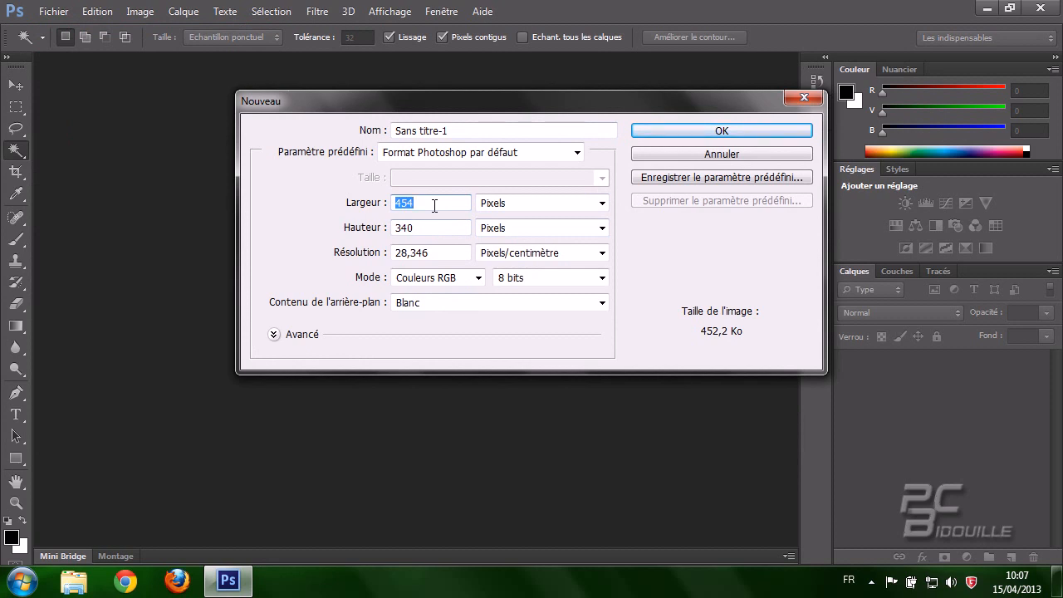
Step: Create a new blank document 800 pixels wide and 600 pixels high, with its resolution set to 72 pixels per inch
{"action": "type", "text": "800"}
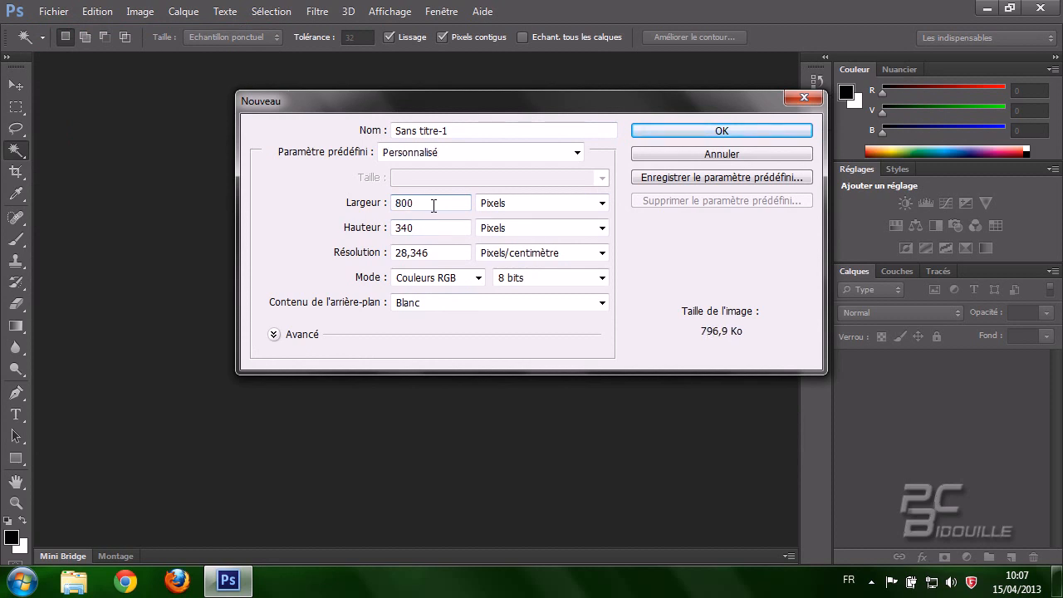
{"action": "double_click", "coordinate": [435, 226]}
{"action": "type", "text": "600"}
{"action": "left_click", "coordinate": [497, 254]}
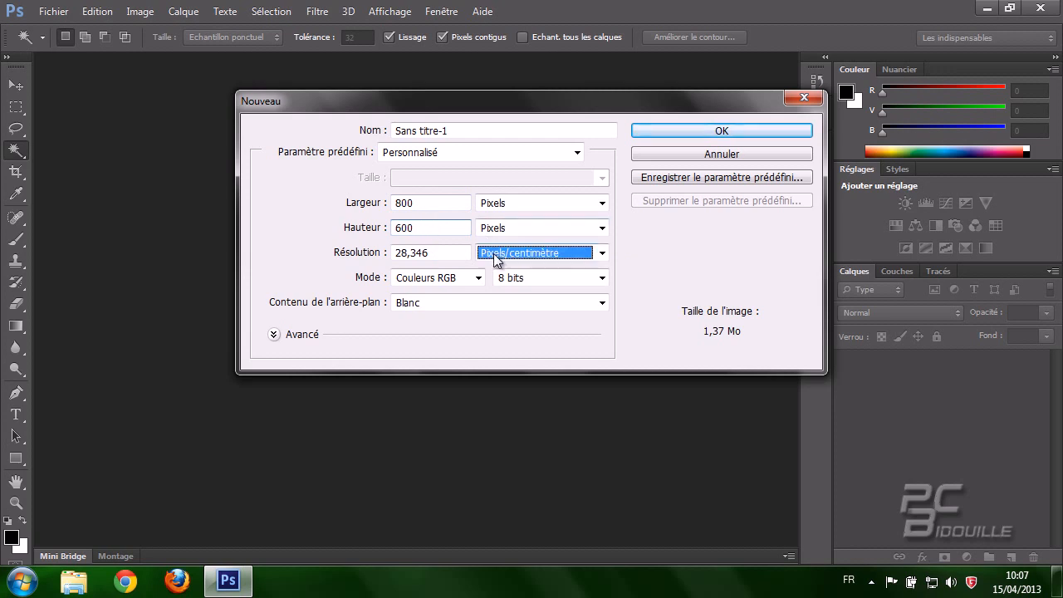
{"action": "left_click", "coordinate": [501, 270]}
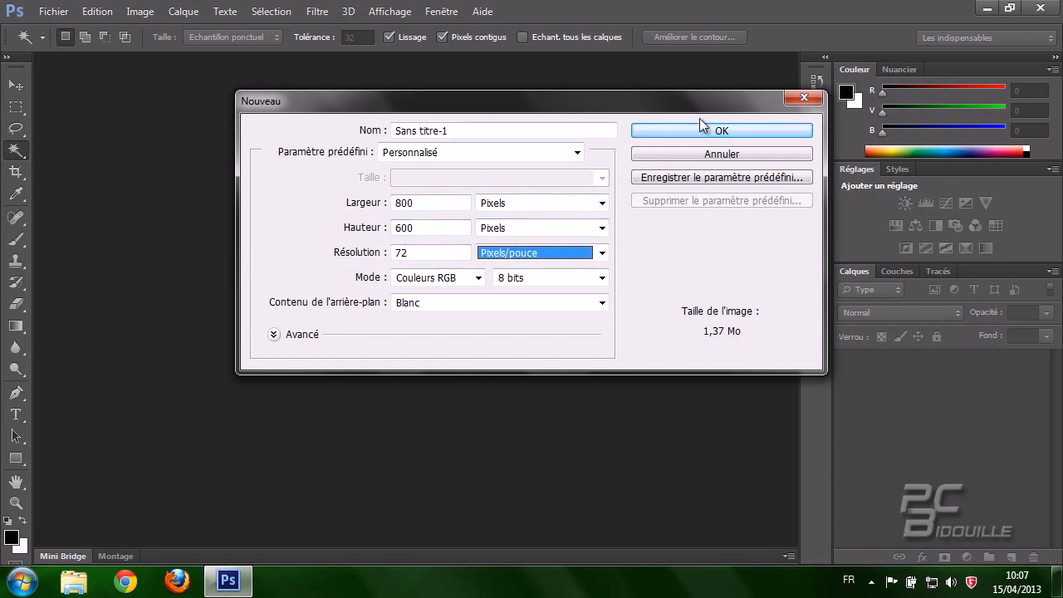
{"action": "left_click", "coordinate": [676, 130]}
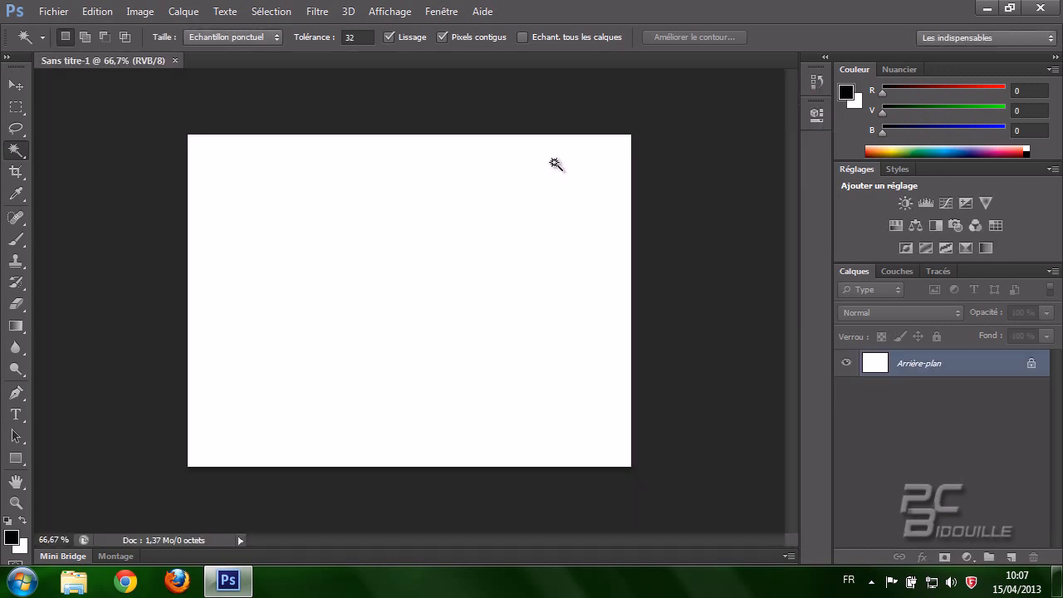
Step: Set the foreground colour to red, hex cf1919
{"action": "left_click", "coordinate": [15, 539]}
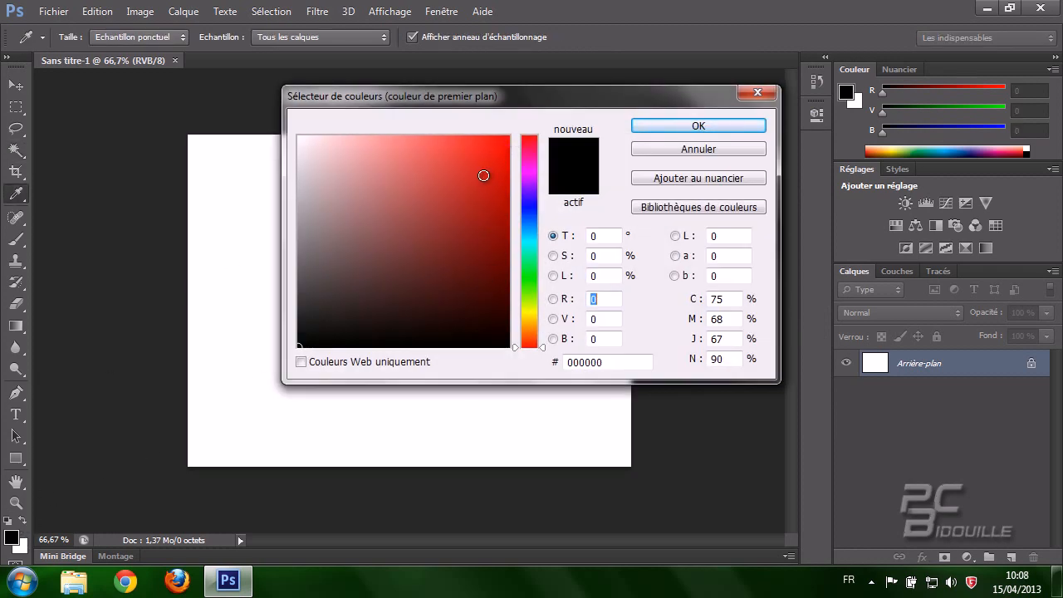
{"action": "left_click", "coordinate": [483, 175]}
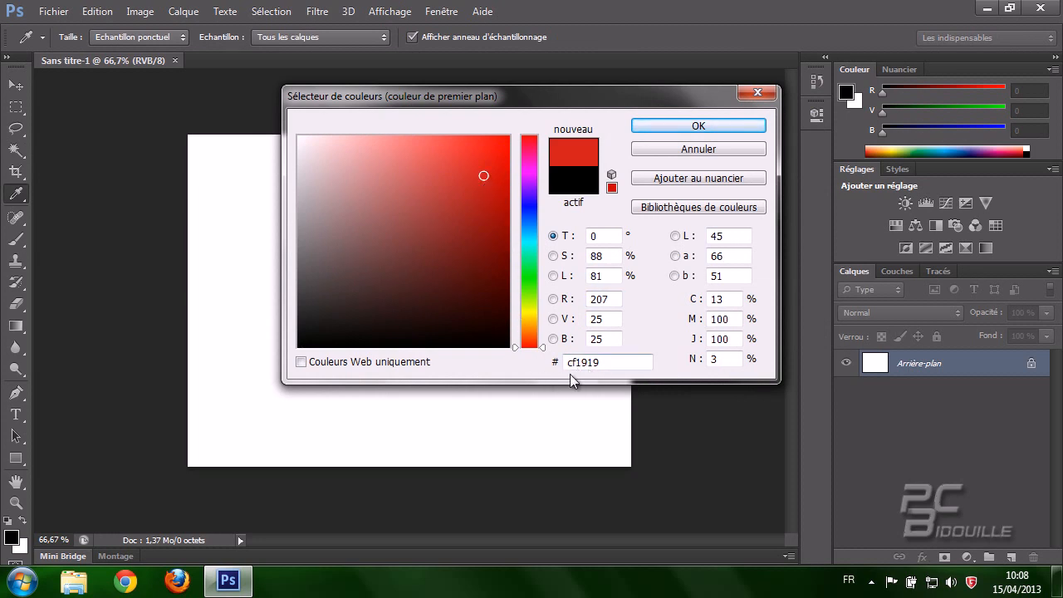
{"action": "left_click", "coordinate": [675, 132]}
{"action": "key", "text": "w"}
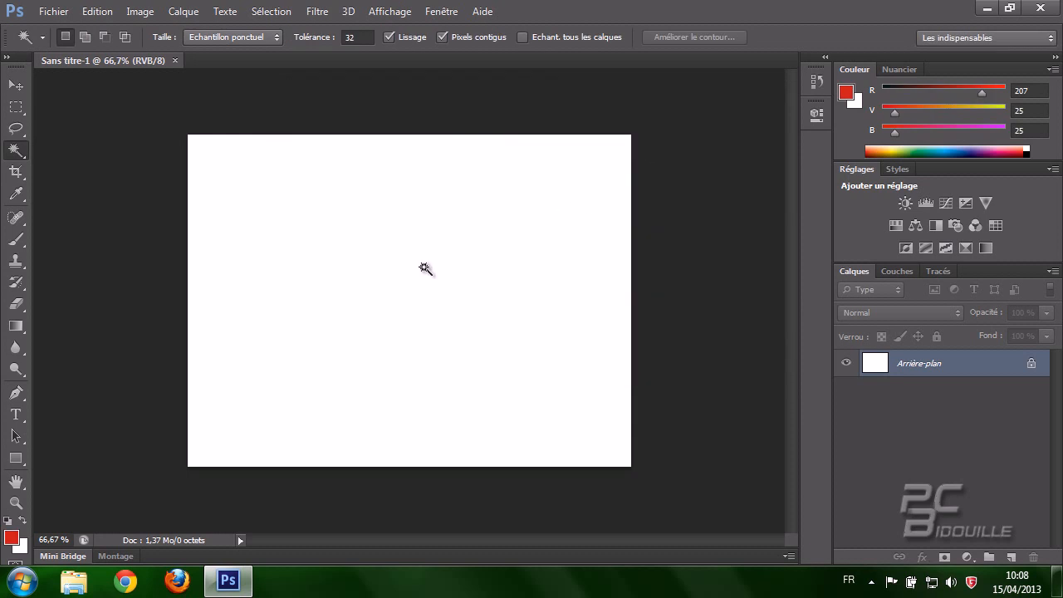
{"action": "left_click", "coordinate": [16, 458]}
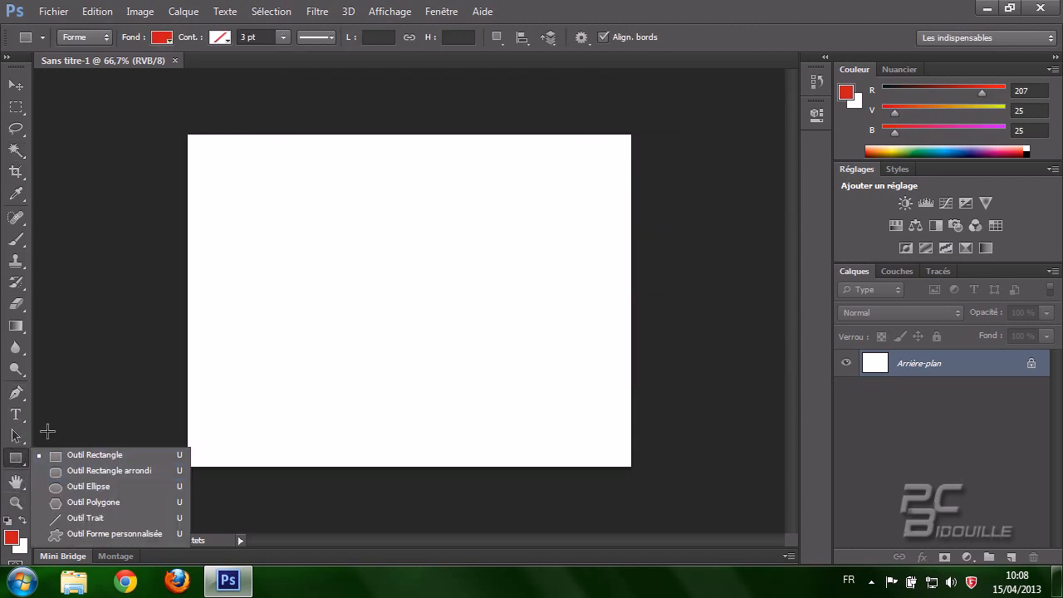
{"action": "left_click", "coordinate": [49, 419]}
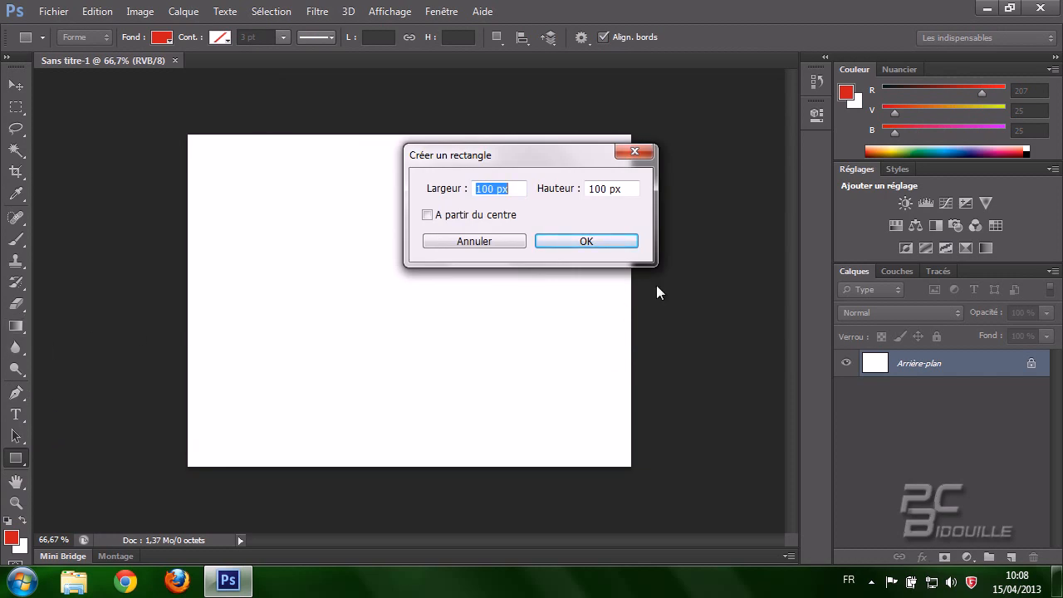
{"action": "left_click", "coordinate": [477, 241]}
Step: Fill the whole white background with the red foreground colour using the Paint Bucket tool
{"action": "left_click", "coordinate": [21, 326]}
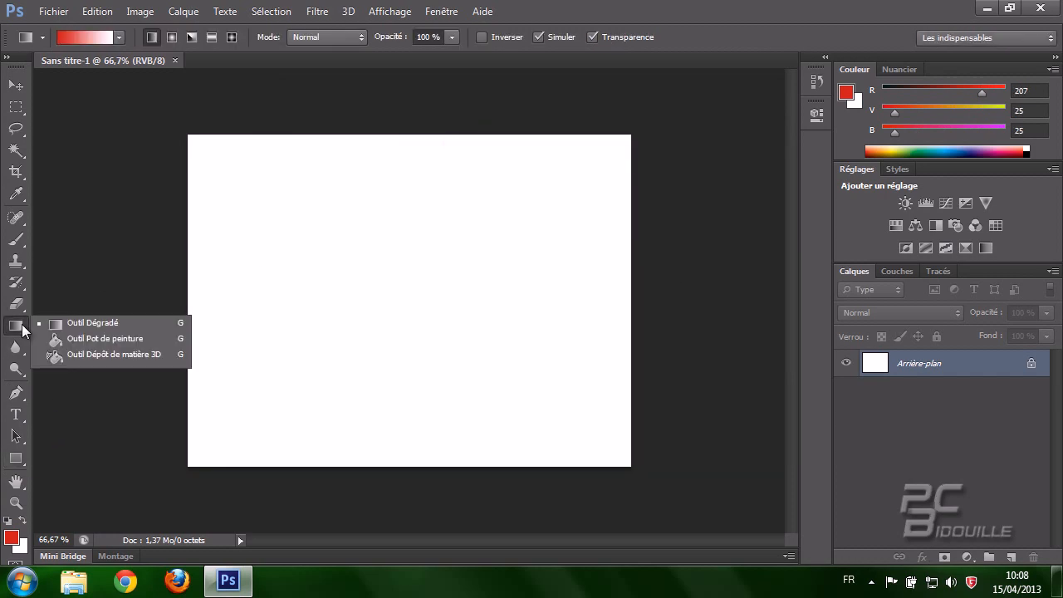
{"action": "left_click", "coordinate": [55, 338]}
{"action": "left_click", "coordinate": [278, 330]}
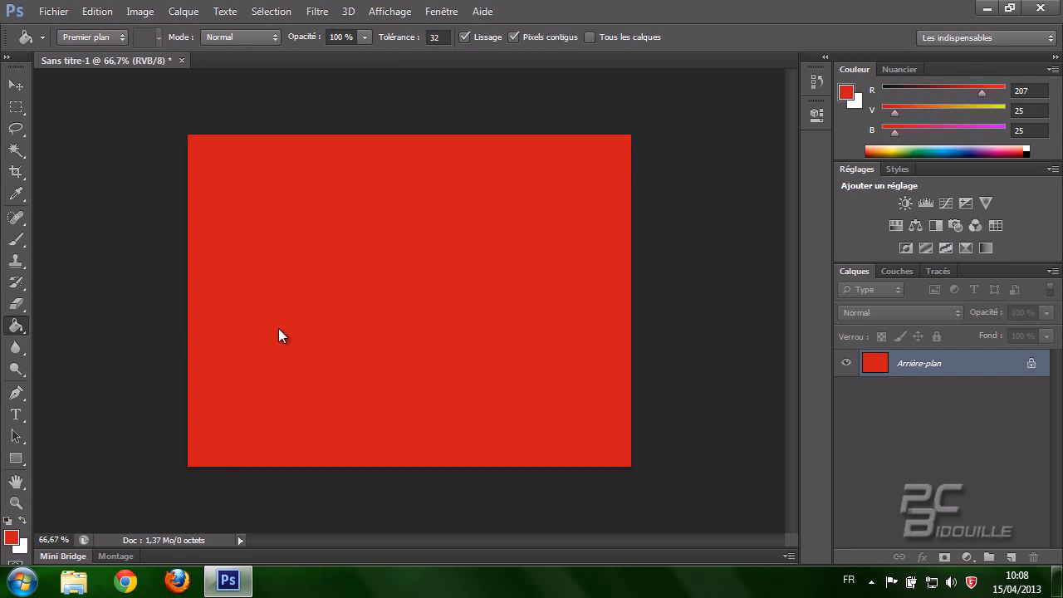
Step: Reset the foreground colour to black, sample the canvas red with the Eyedropper, and check its hex code in the colour picker
{"action": "left_click", "coordinate": [9, 525]}
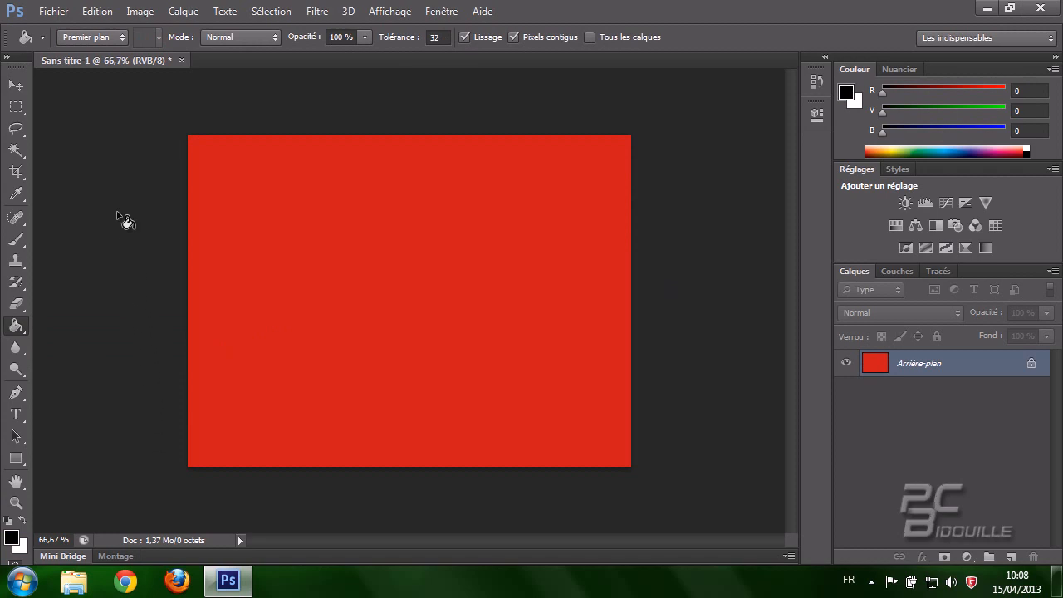
{"action": "left_click", "coordinate": [16, 194]}
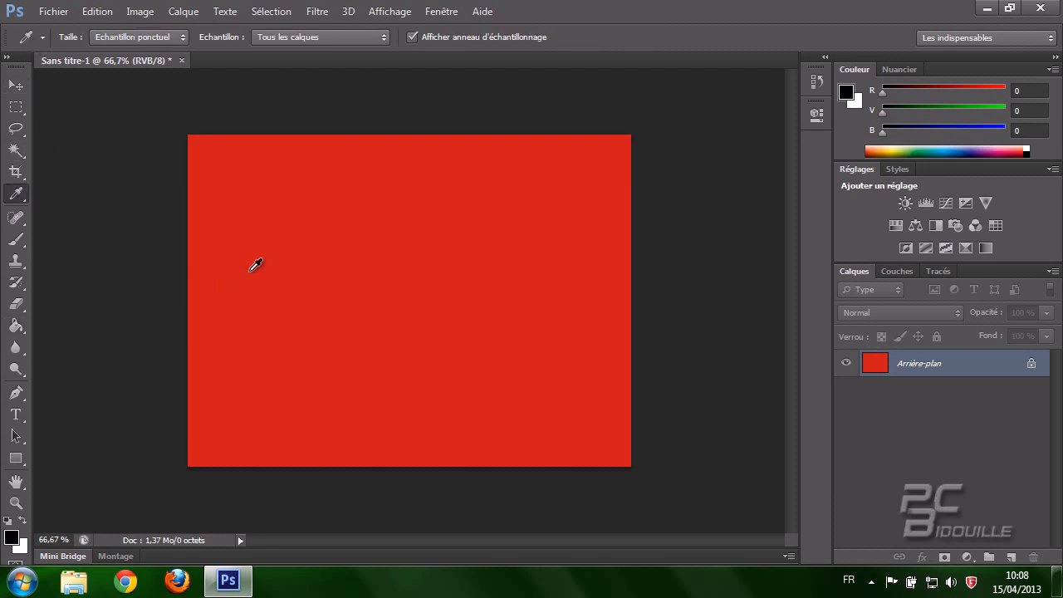
{"action": "left_click", "coordinate": [256, 264]}
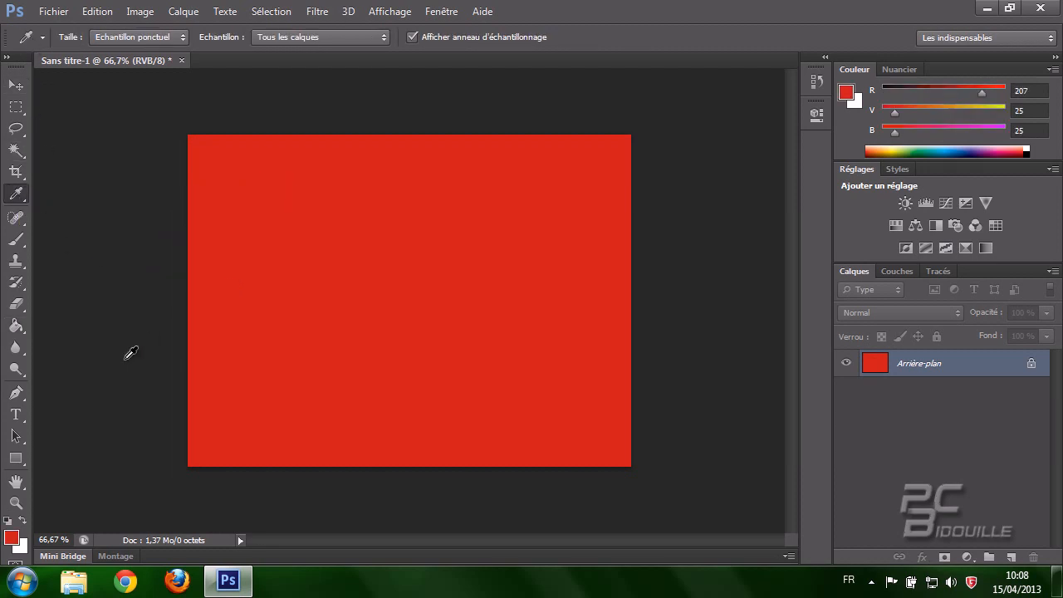
{"action": "left_click", "coordinate": [11, 539]}
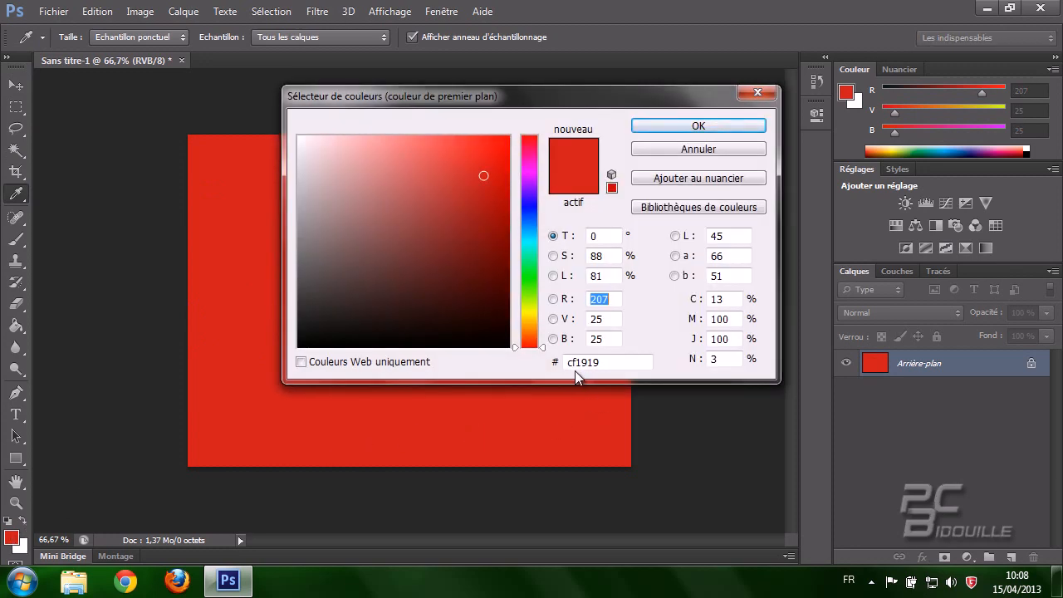
{"action": "left_click", "coordinate": [763, 95]}
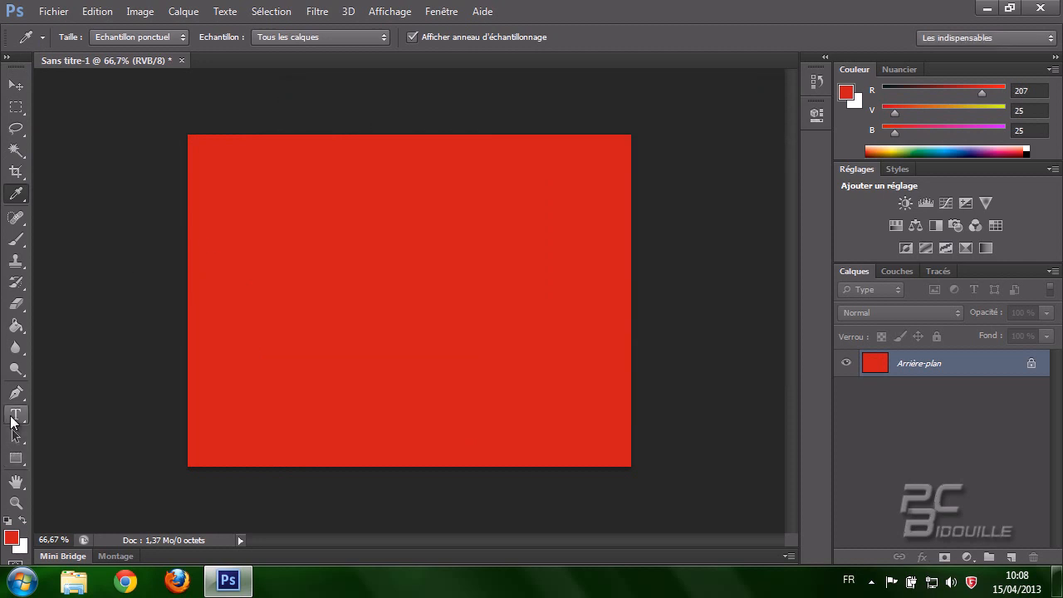
Step: Cover the background with the rainbow spectrum preset as a linear gradient running horizontally from the canvas's left edge to its right edge
{"action": "left_click", "coordinate": [17, 458]}
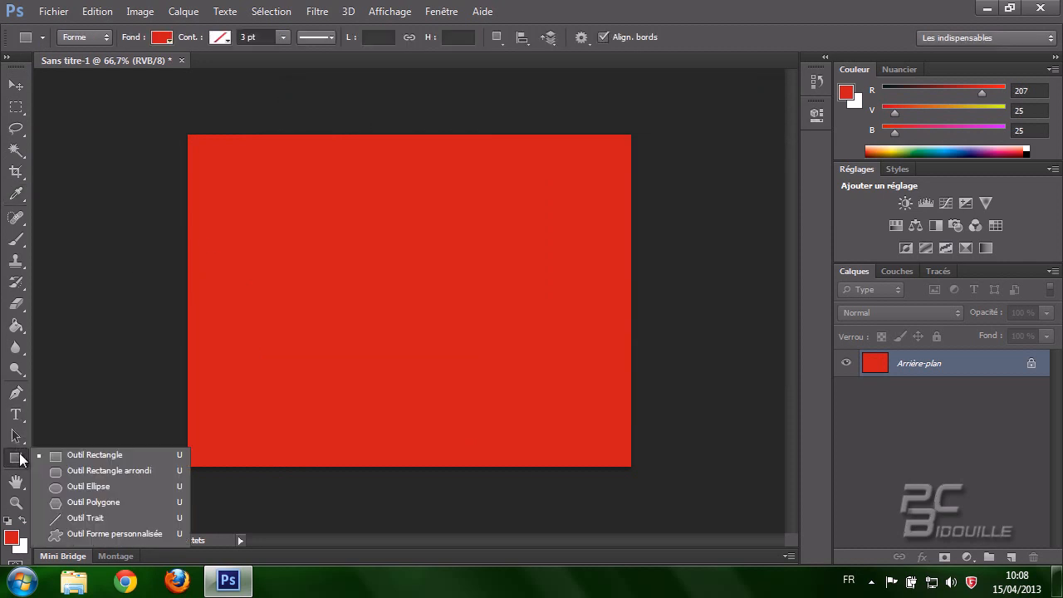
{"action": "left_click_drag", "start_coordinate": [16, 326], "coordinate": [58, 329]}
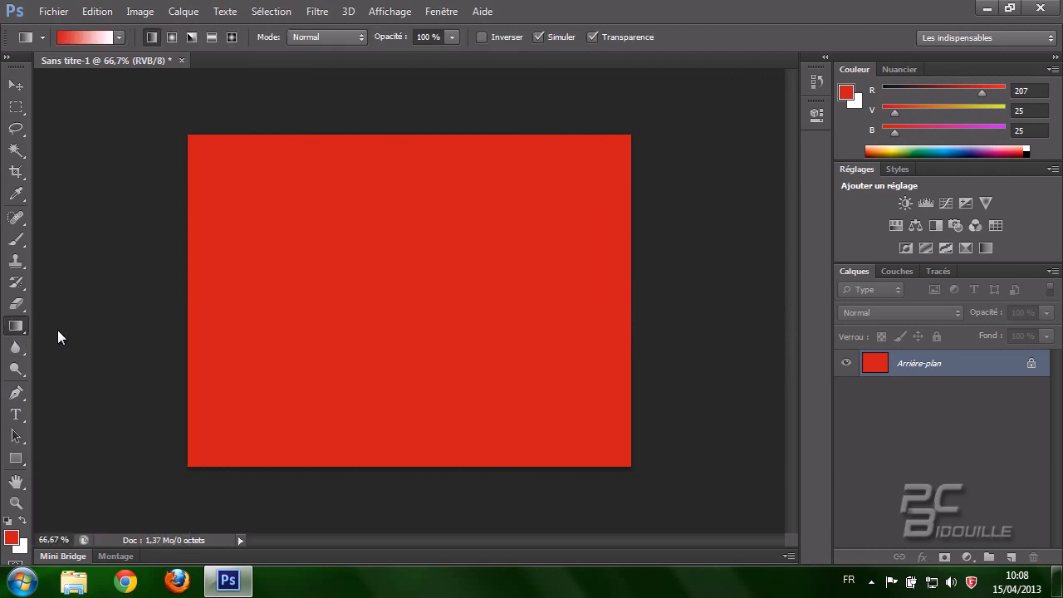
{"action": "left_click", "coordinate": [120, 37]}
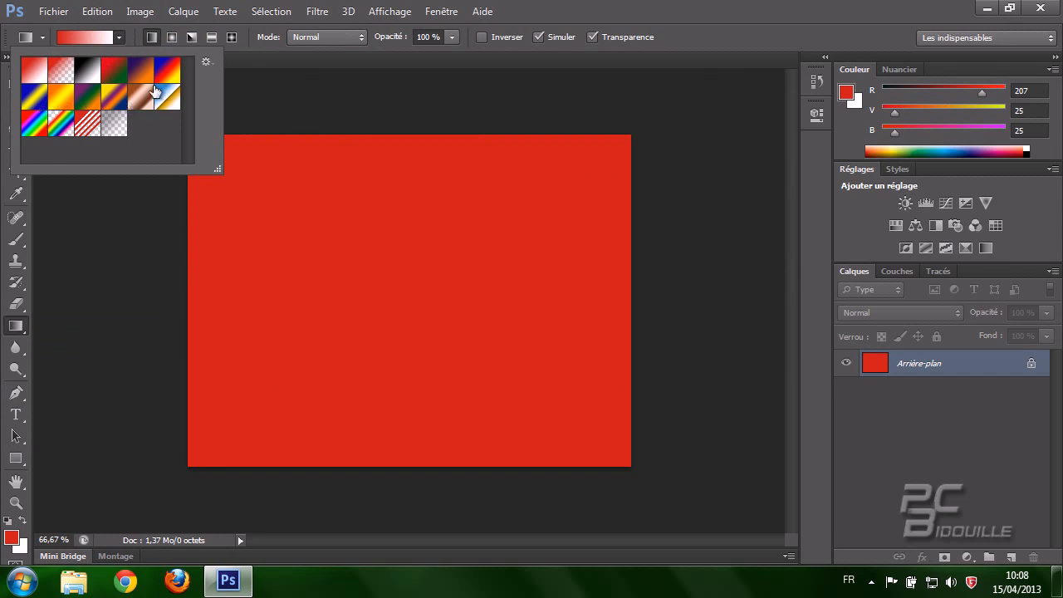
{"action": "left_click", "coordinate": [38, 124]}
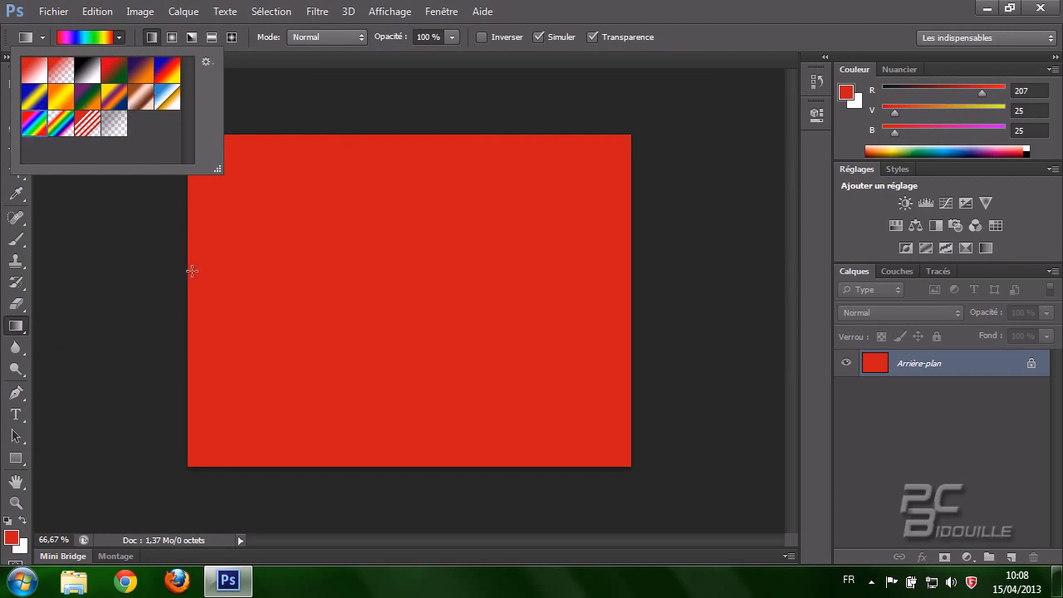
{"action": "left_click_drag", "start_coordinate": [192, 288], "coordinate": [625, 290]}
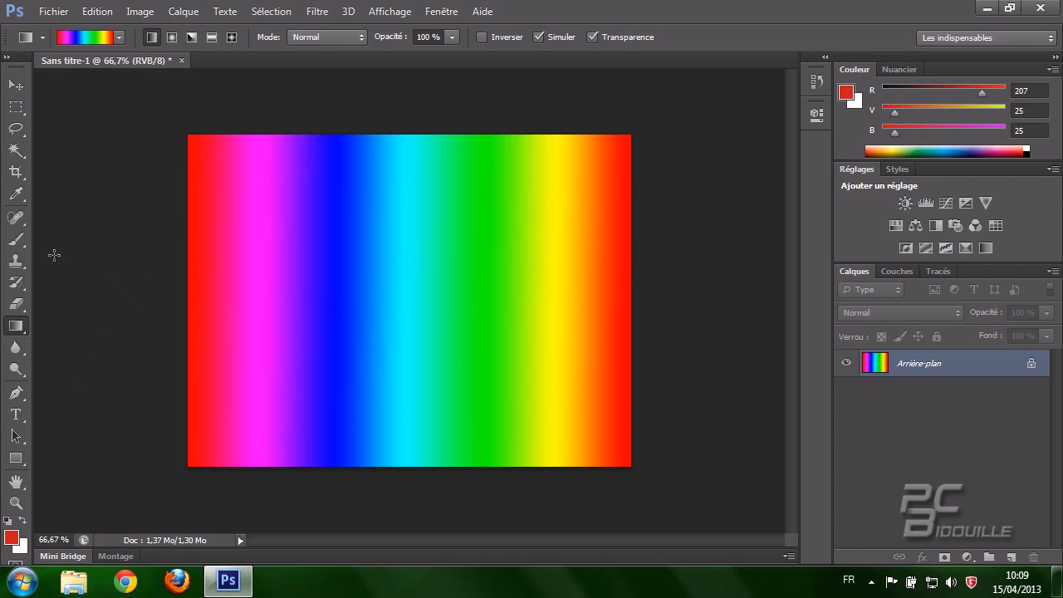
Step: Sample pink, yellow and finally orange-red from the gradient with the Eyedropper, leaving orange-red (255, 53, 0) as the foreground colour
{"action": "left_click", "coordinate": [18, 198]}
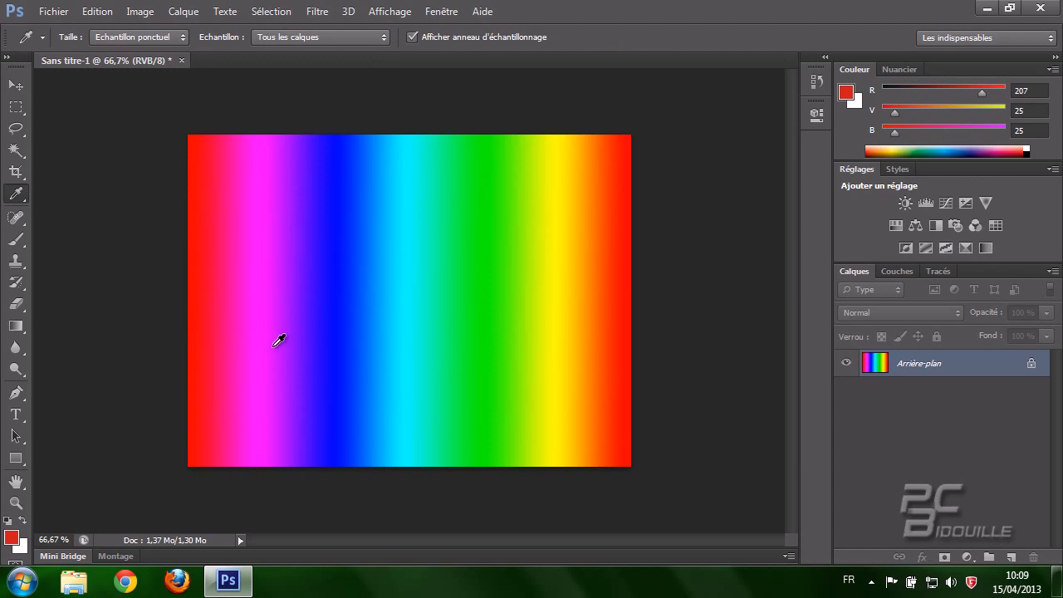
{"action": "left_click", "coordinate": [230, 400]}
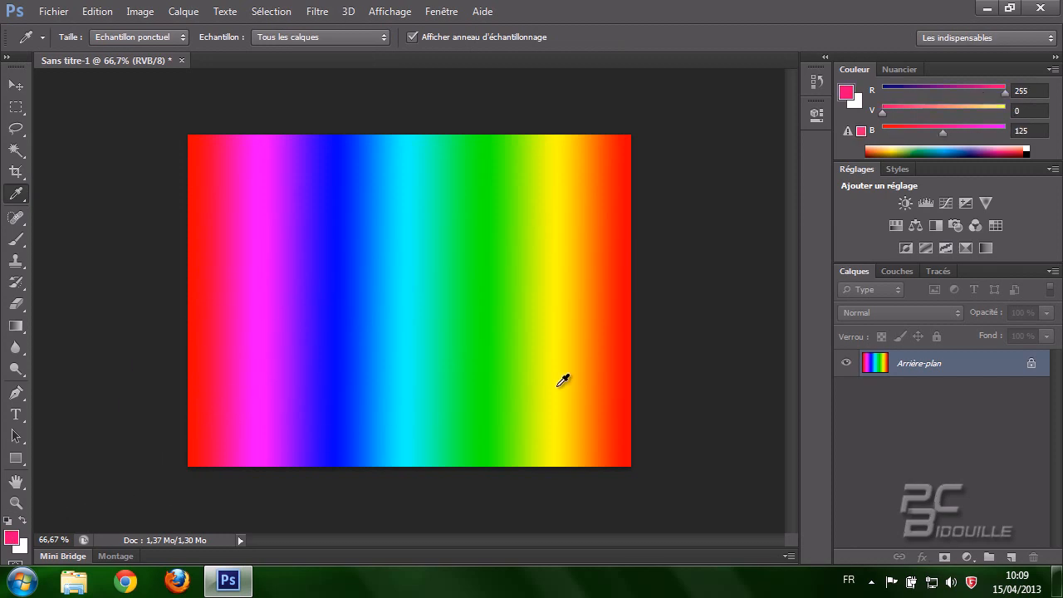
{"action": "left_click", "coordinate": [567, 322]}
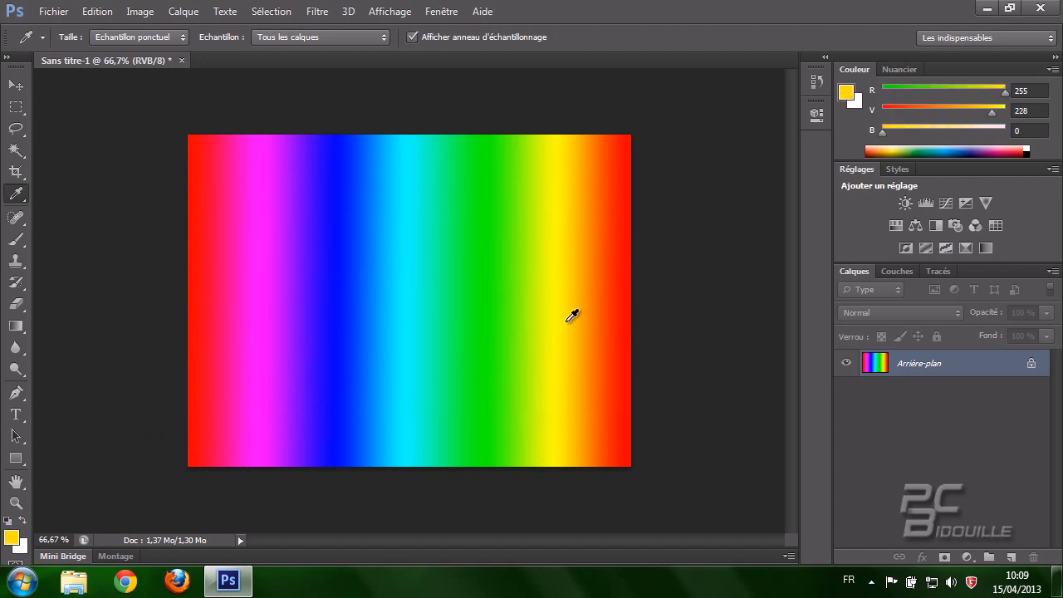
{"action": "left_click", "coordinate": [609, 234]}
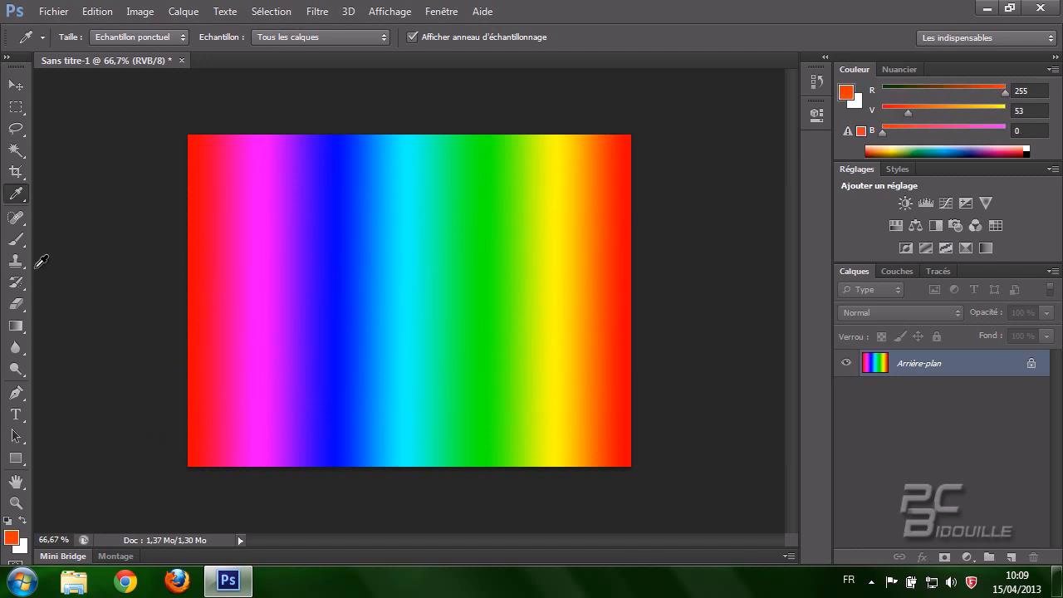
Step: Draw a text box across the middle of the canvas and enlarge it to span nearly the full canvas width
{"action": "left_click", "coordinate": [16, 419]}
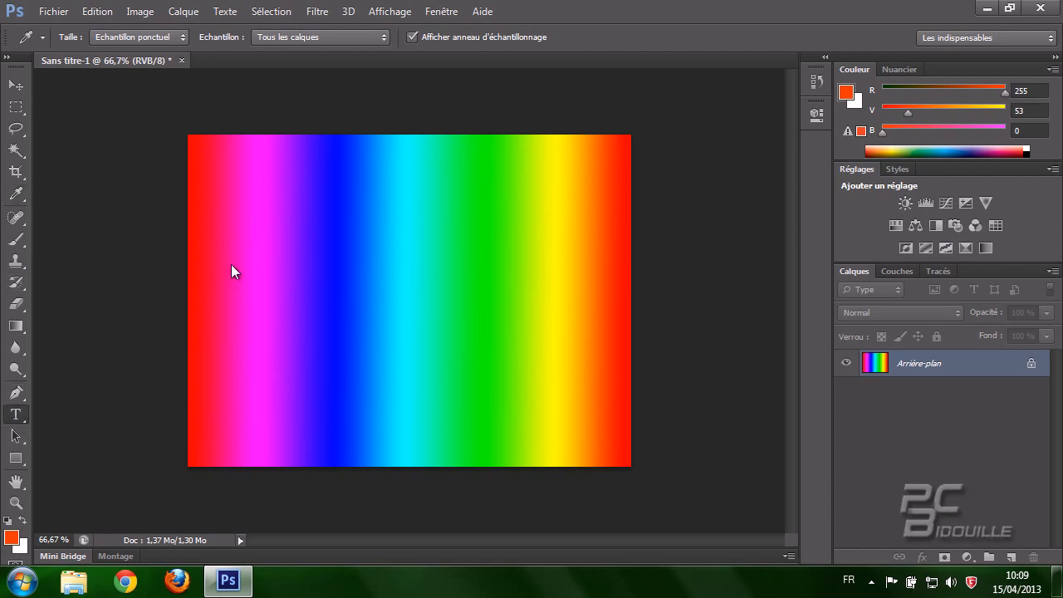
{"action": "left_click_drag", "start_coordinate": [196, 226], "coordinate": [257, 291]}
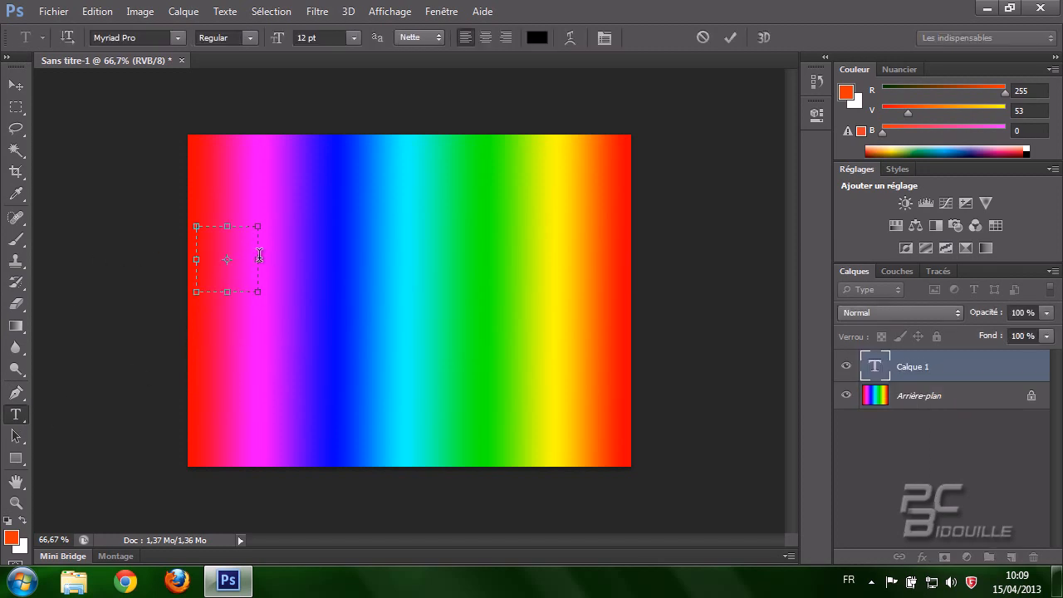
{"action": "left_click_drag", "start_coordinate": [258, 260], "coordinate": [625, 260]}
{"action": "left_click_drag", "start_coordinate": [409, 294], "coordinate": [410, 381]}
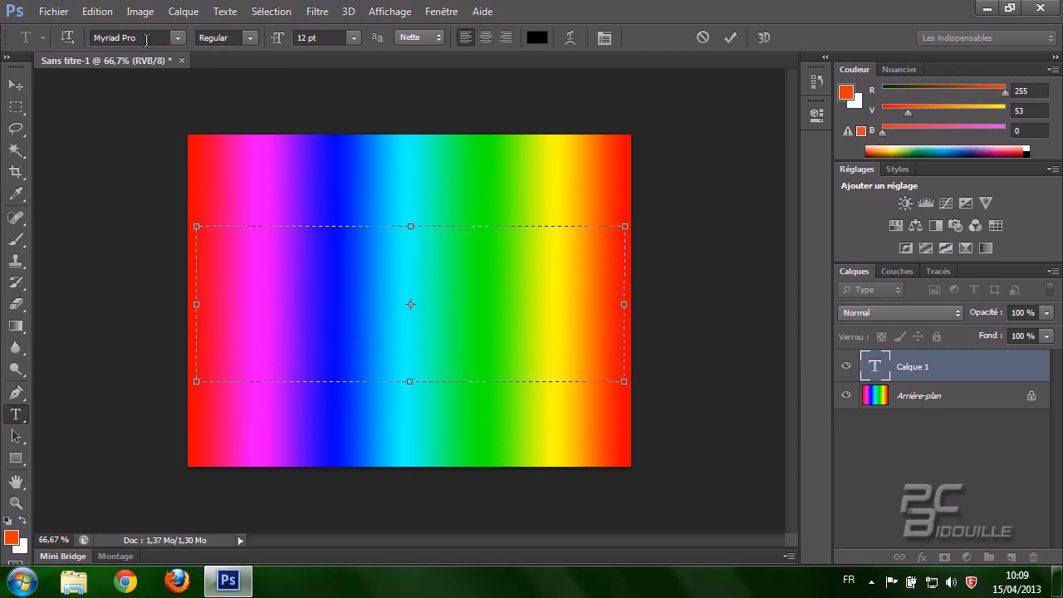
Step: Set the text to 72 pt with centred alignment and enter TEST in the text box
{"action": "left_click", "coordinate": [356, 37]}
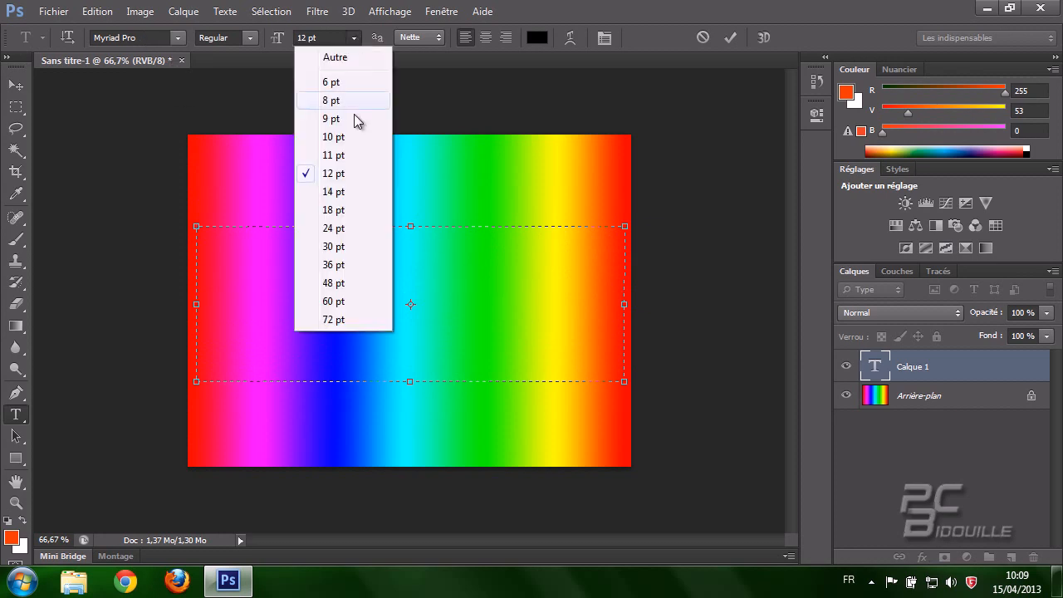
{"action": "left_click", "coordinate": [342, 269]}
{"action": "left_click", "coordinate": [483, 41]}
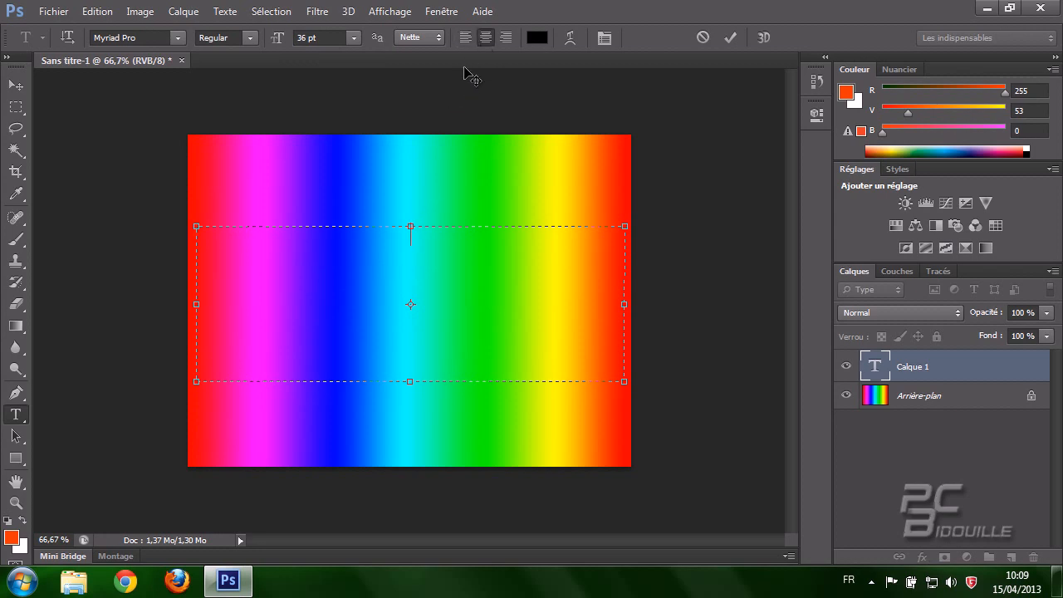
{"action": "left_click", "coordinate": [356, 37]}
{"action": "left_click", "coordinate": [337, 320]}
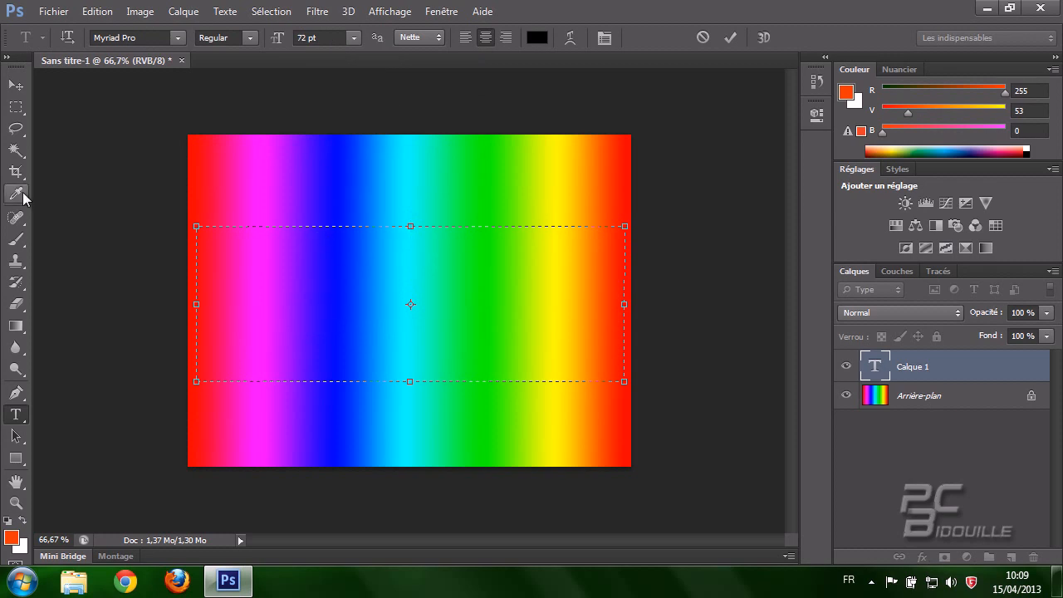
{"action": "type", "text": "TEST"}
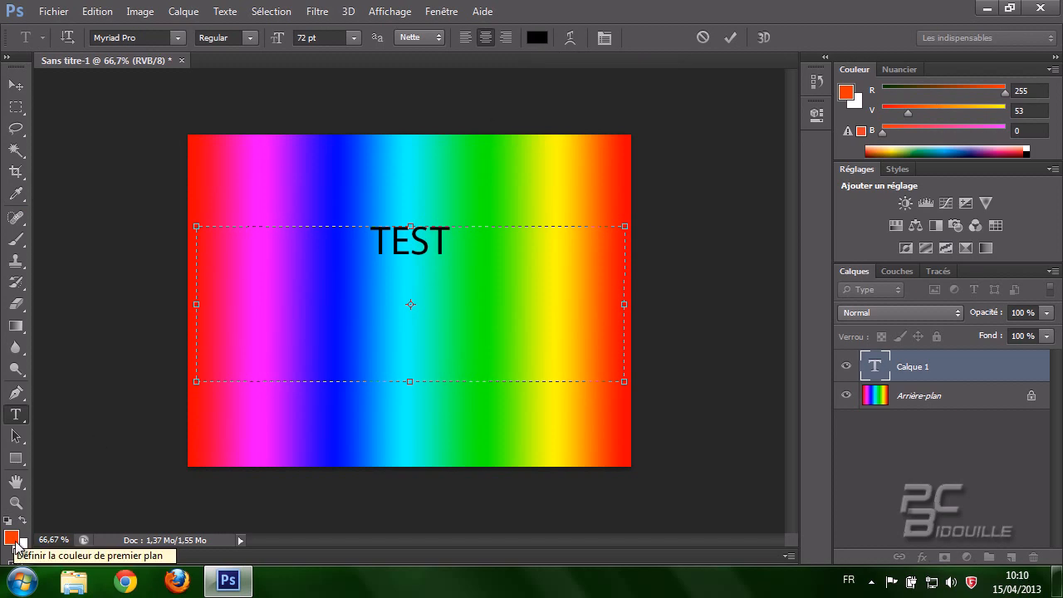
Step: Set the text colour to ff3500 by sampling the orange-red foreground colour
{"action": "left_click", "coordinate": [539, 41]}
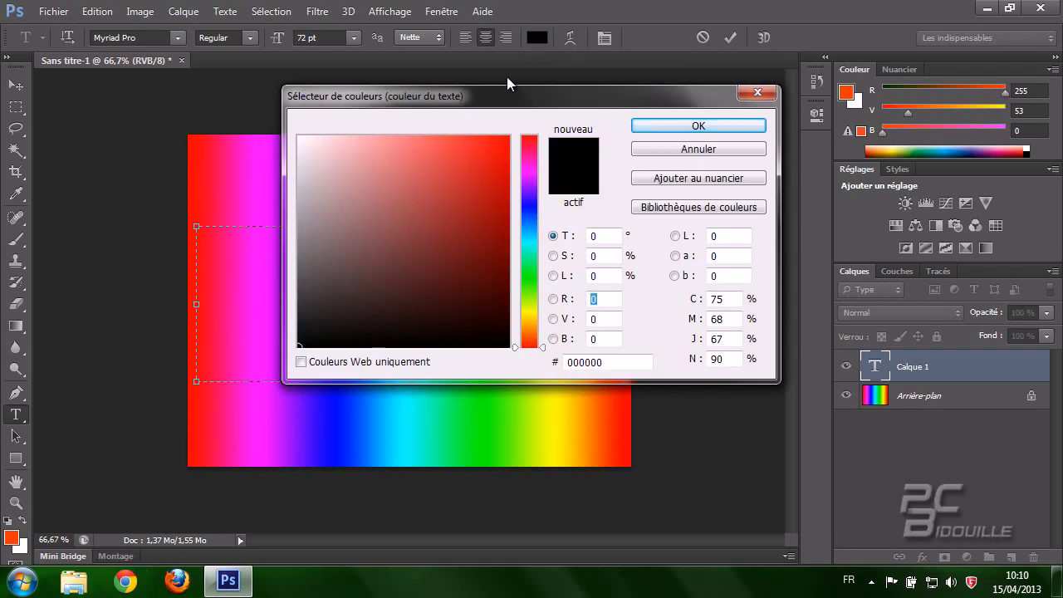
{"action": "left_click", "coordinate": [17, 535]}
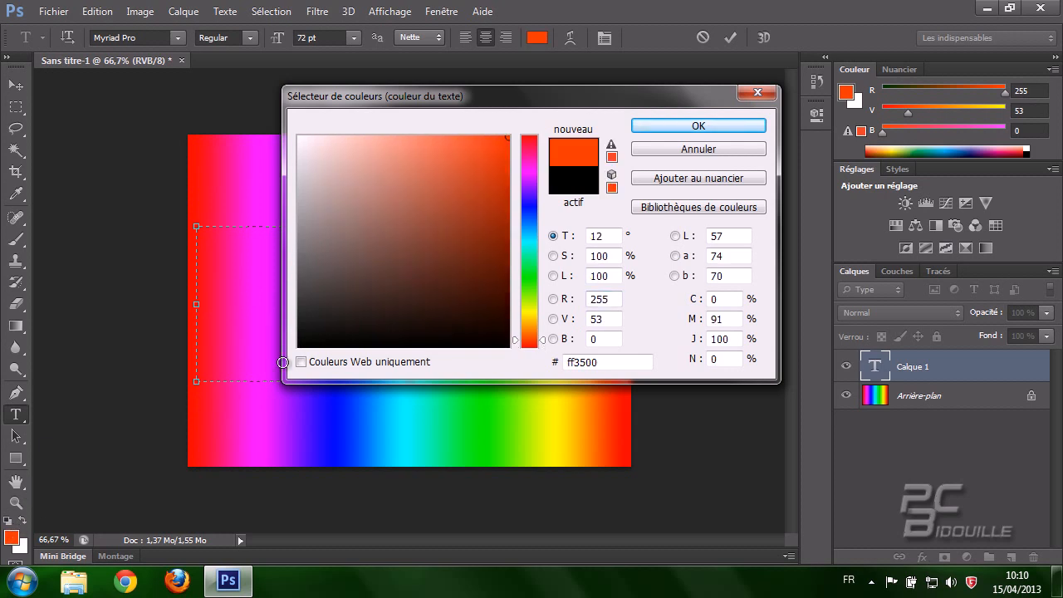
{"action": "left_click", "coordinate": [696, 126]}
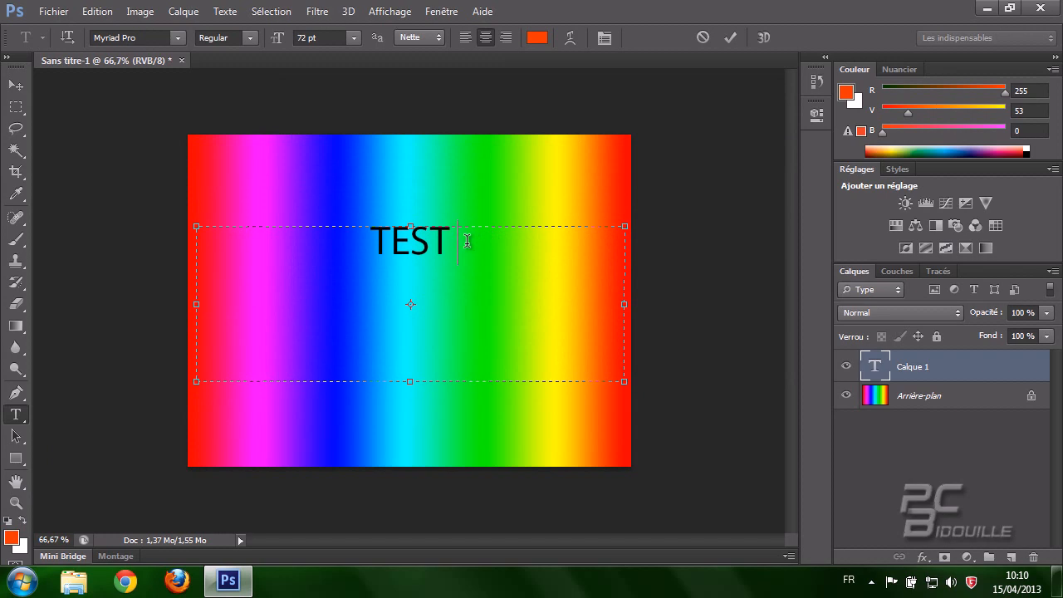
Step: Add PC BIDOUILLE after TEST in the text box and commit the text
{"action": "type", "text": "PC BIDOUI"}
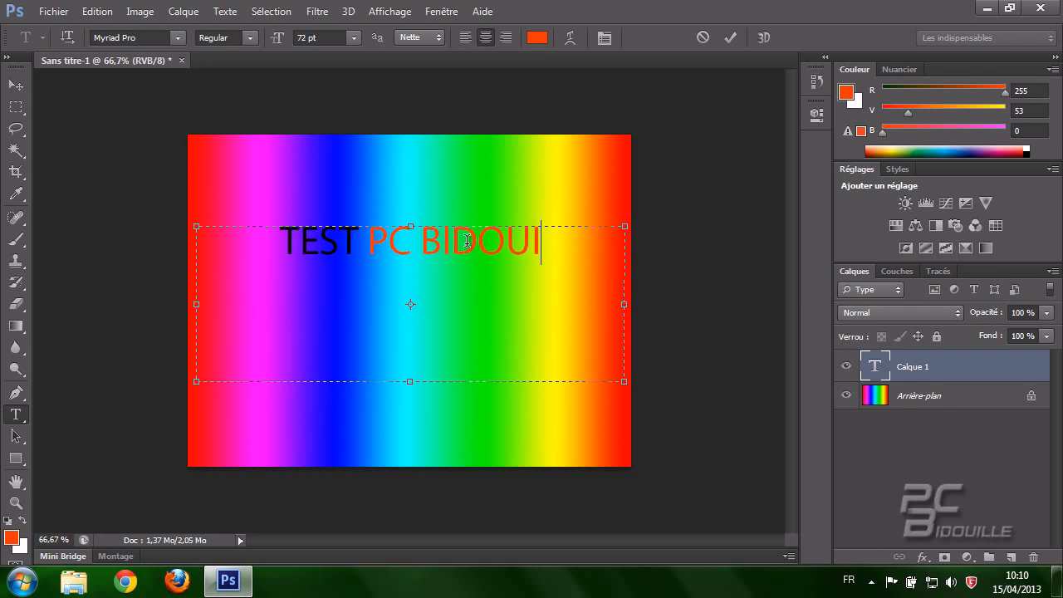
{"action": "type", "text": "LLE"}
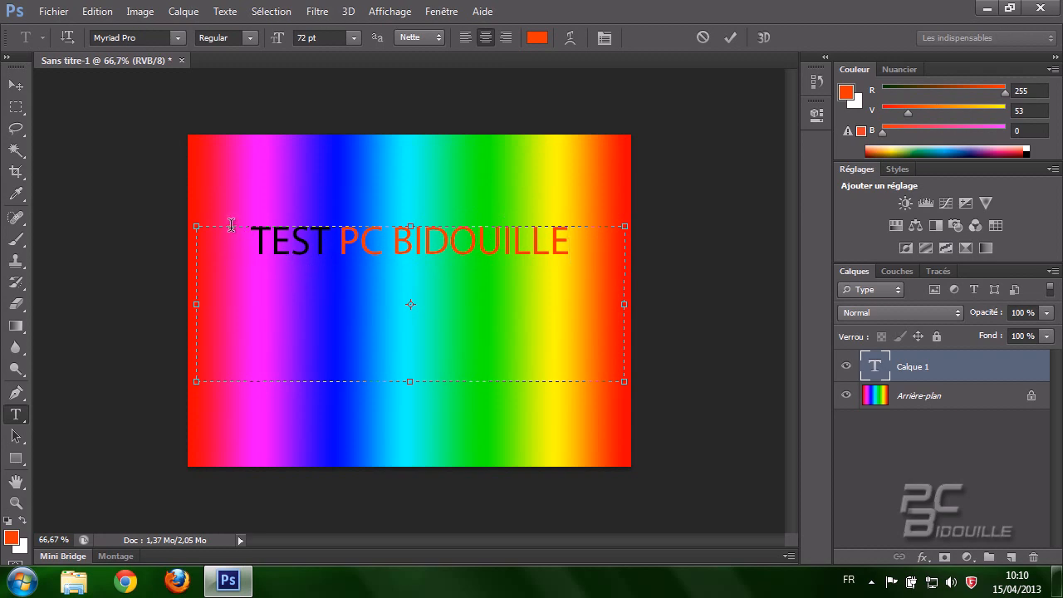
{"action": "left_click", "coordinate": [730, 37]}
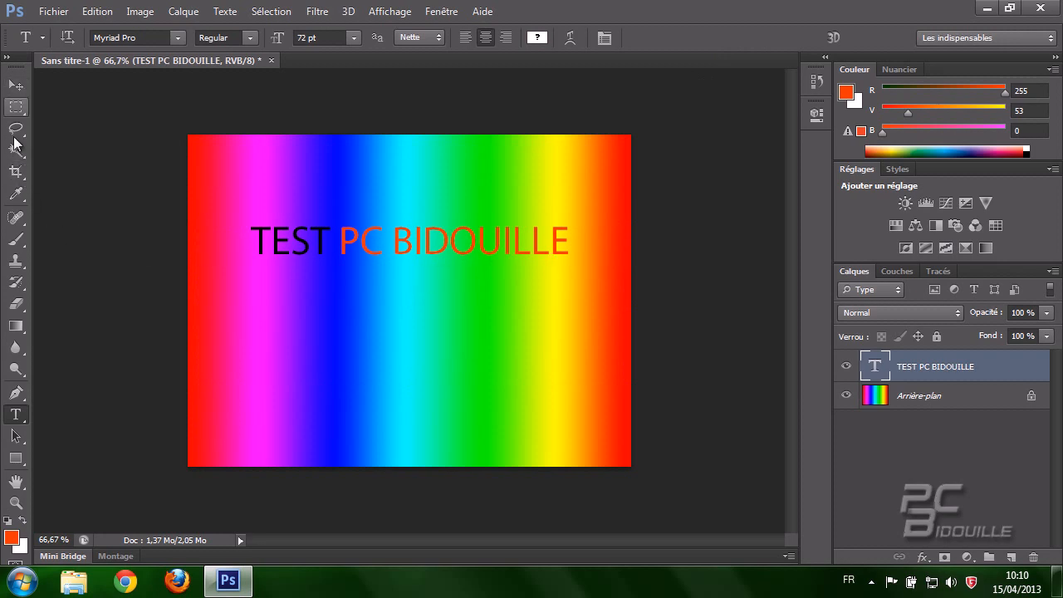
Step: Sample green (1, 255, 0) from the gradient with the Eyedropper as the foreground colour
{"action": "left_click", "coordinate": [17, 195]}
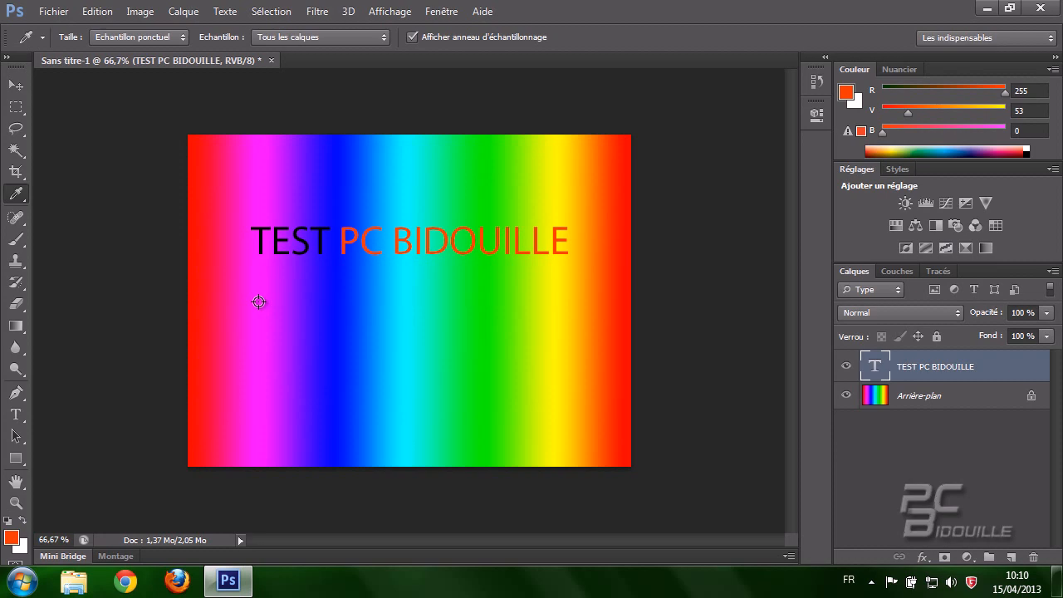
{"action": "left_click", "coordinate": [482, 377]}
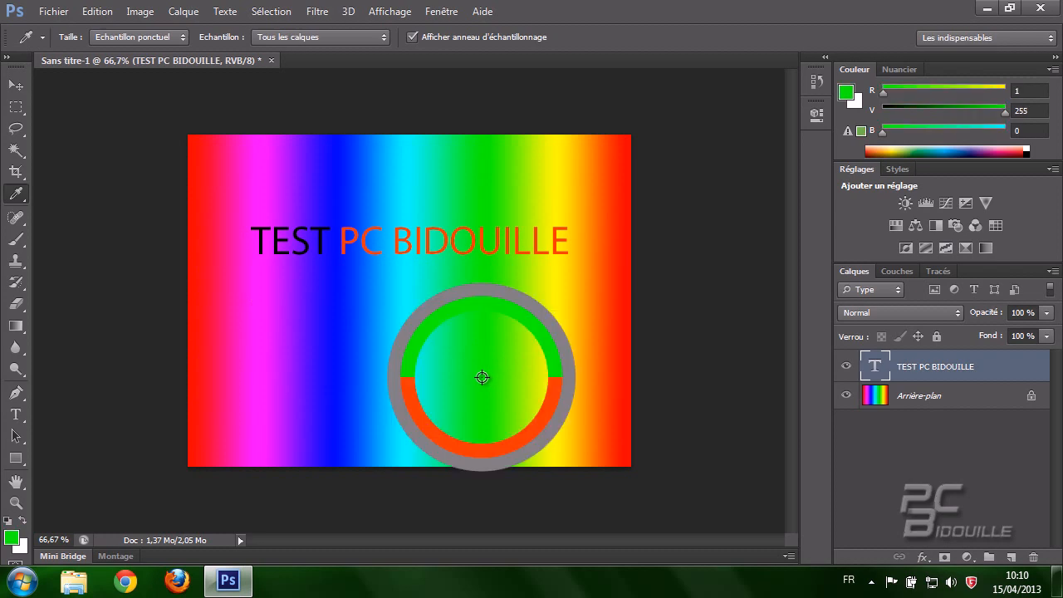
{"action": "left_click", "coordinate": [9, 542]}
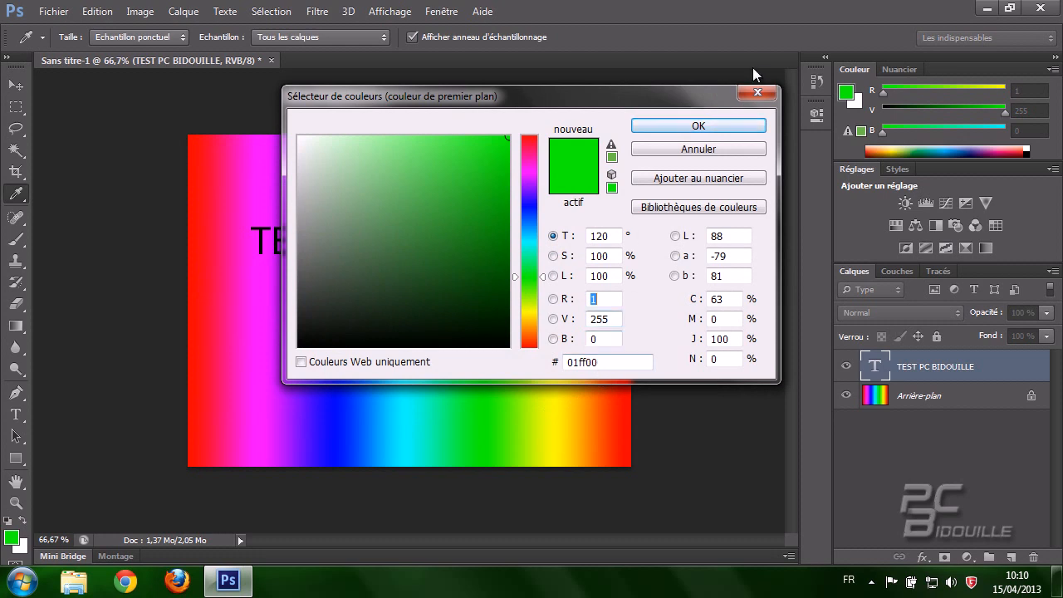
{"action": "left_click", "coordinate": [758, 92]}
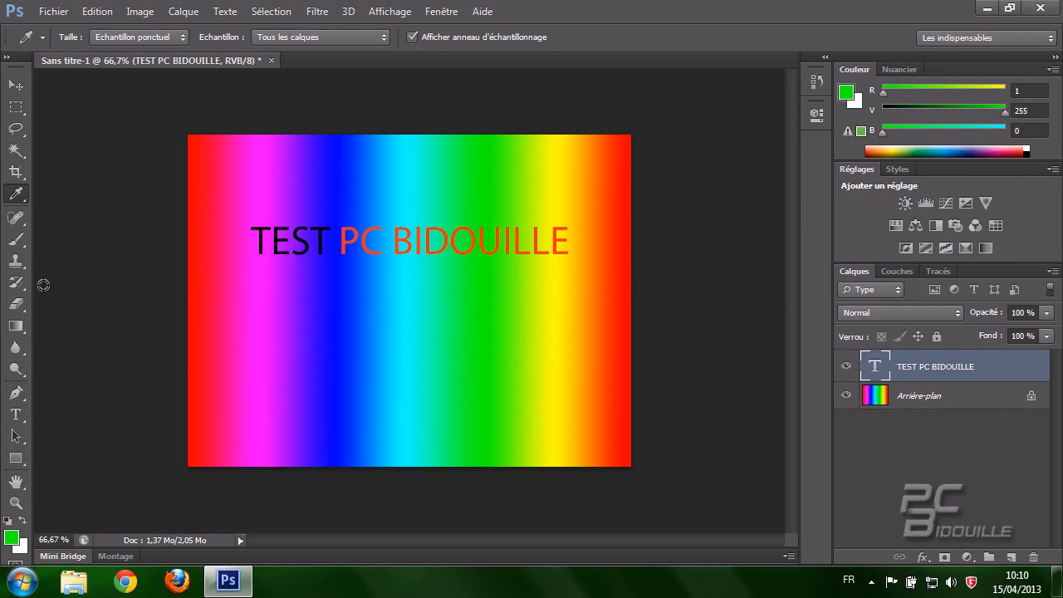
Step: Recolour the word TEST to 01ff00 by sampling the green foreground colour, and commit the text edit
{"action": "left_click", "coordinate": [15, 414]}
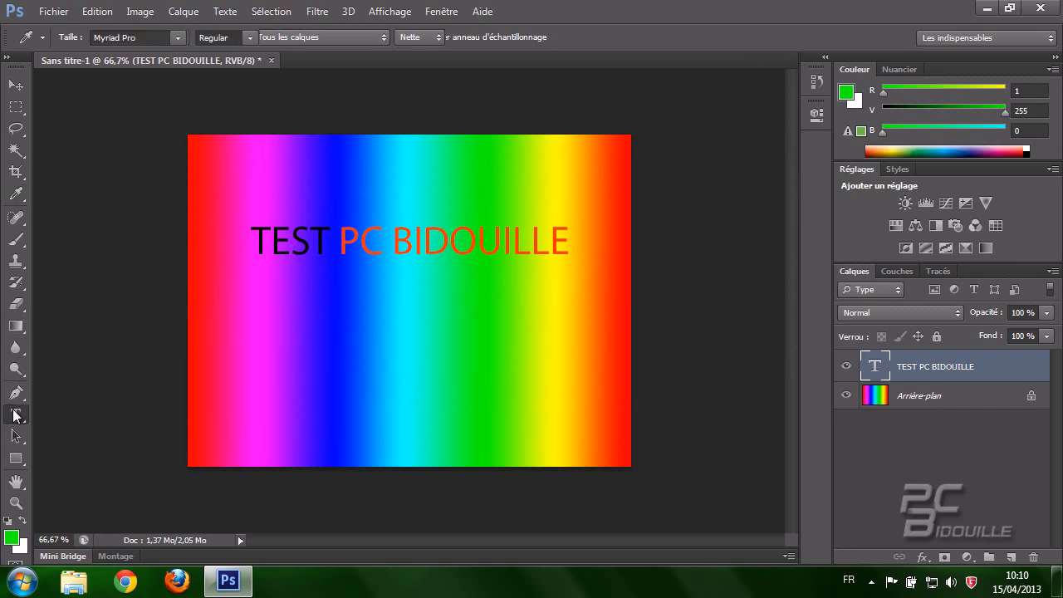
{"action": "double_click", "coordinate": [265, 239]}
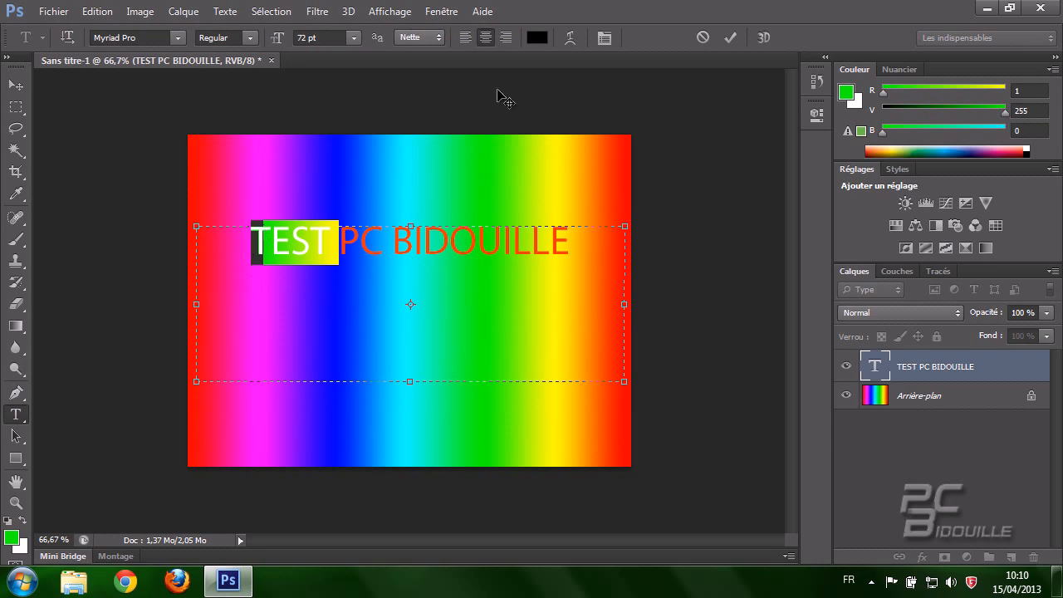
{"action": "left_click", "coordinate": [536, 36]}
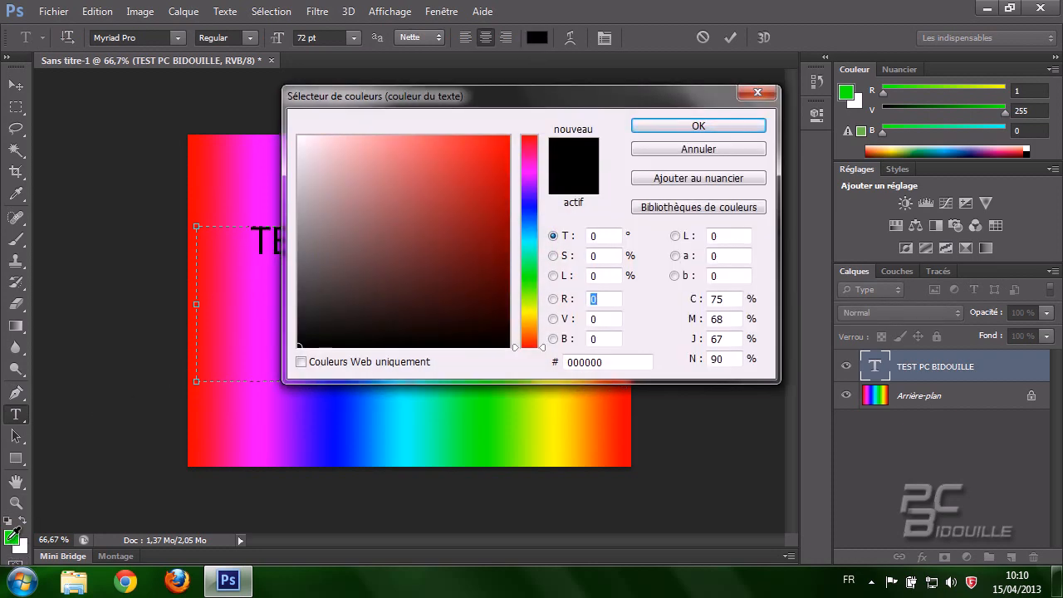
{"action": "left_click", "coordinate": [11, 536]}
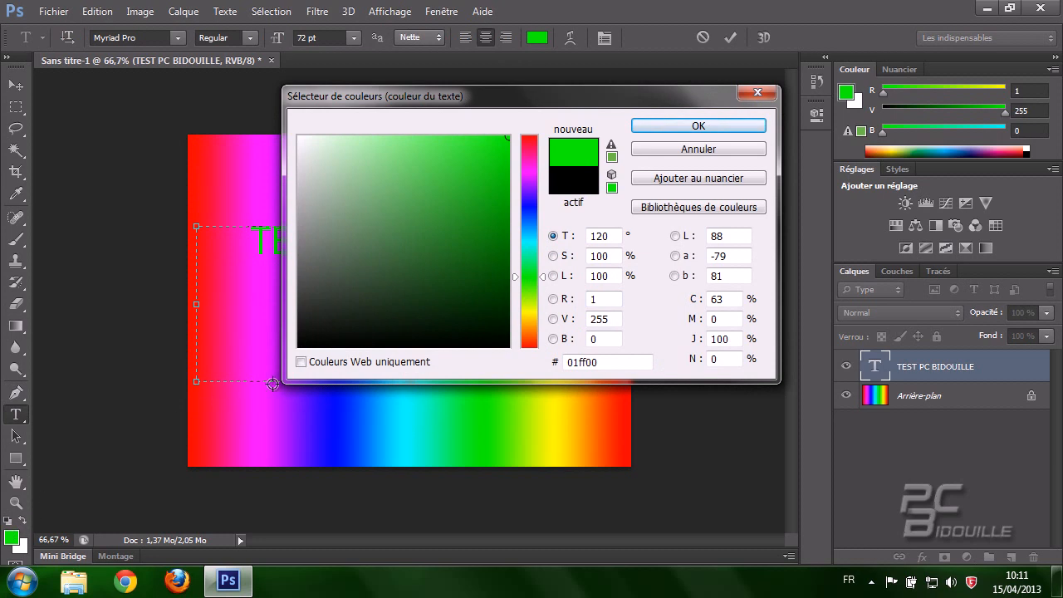
{"action": "left_click", "coordinate": [696, 126]}
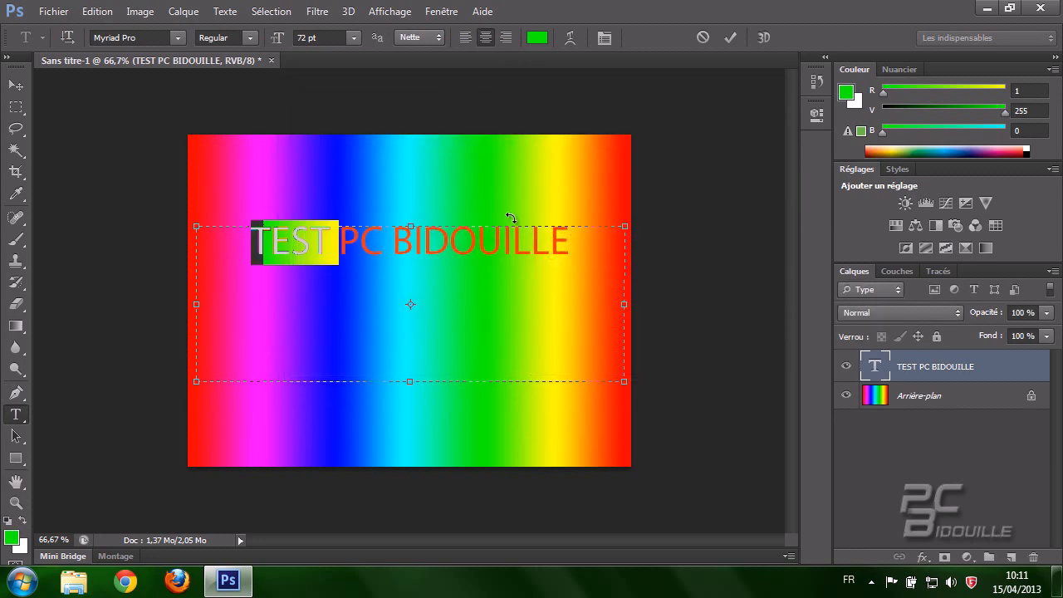
{"action": "left_click", "coordinate": [731, 38]}
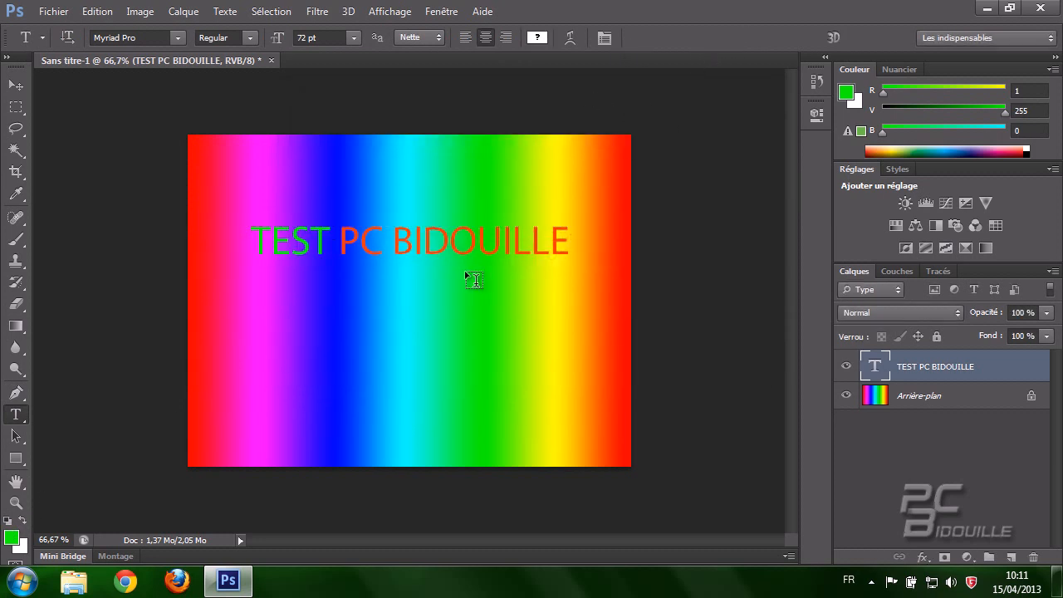